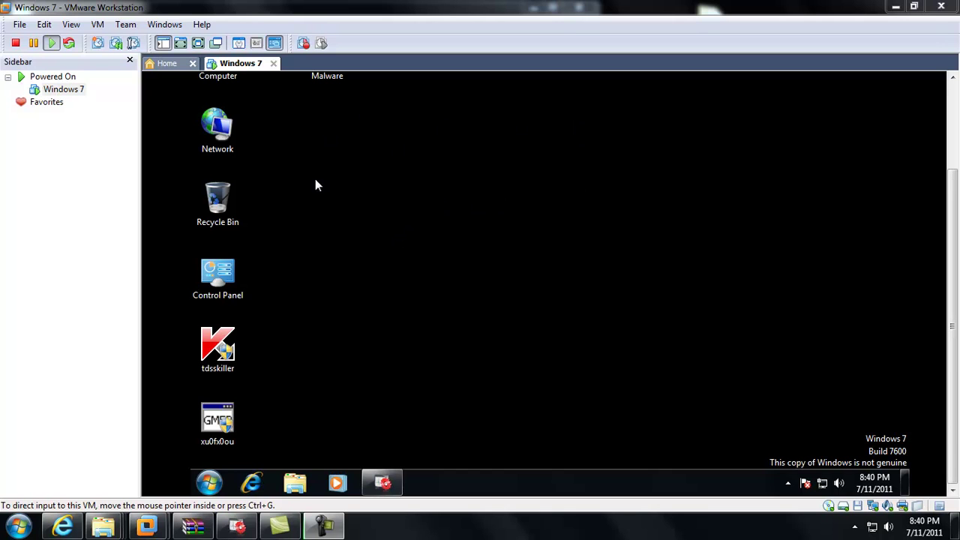
- Start Task Manager in the VM and show processes from all users, revealing the 487 MB svchost.exe
click(215, 341)
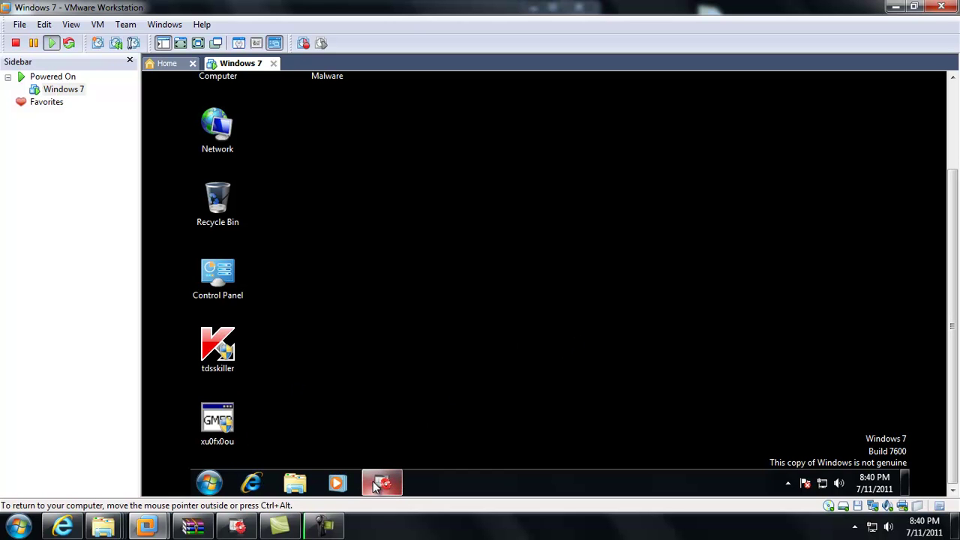
mouse_move(382, 482)
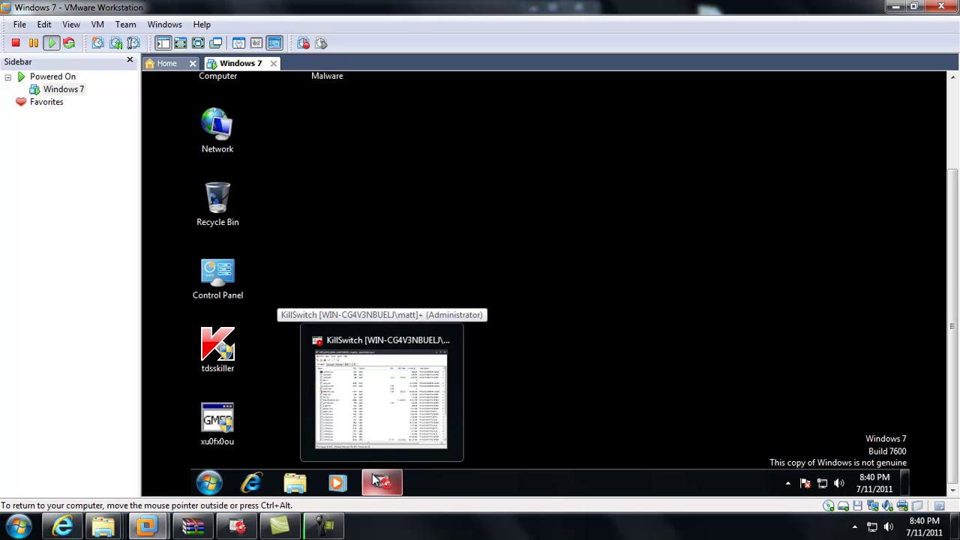
right_click(549, 477)
click(649, 426)
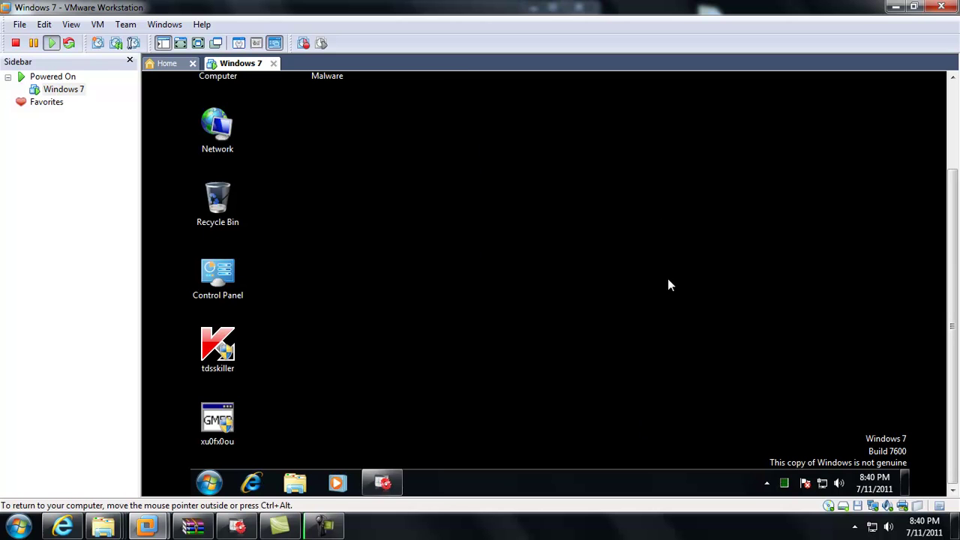
scroll(957, 281, up, 3)
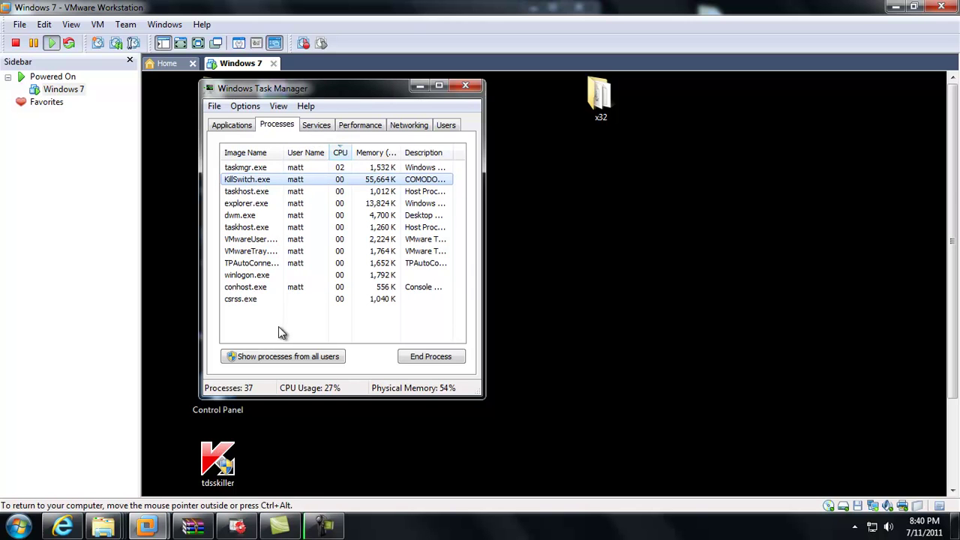
click(287, 357)
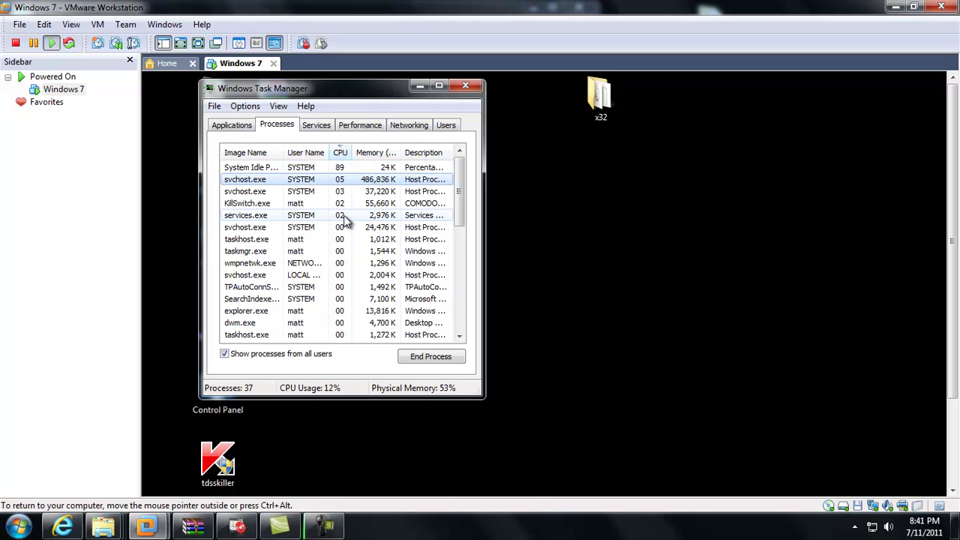
- Close Task Manager and launch KillSwitch.exe from the desktop's x32 folder
click(465, 85)
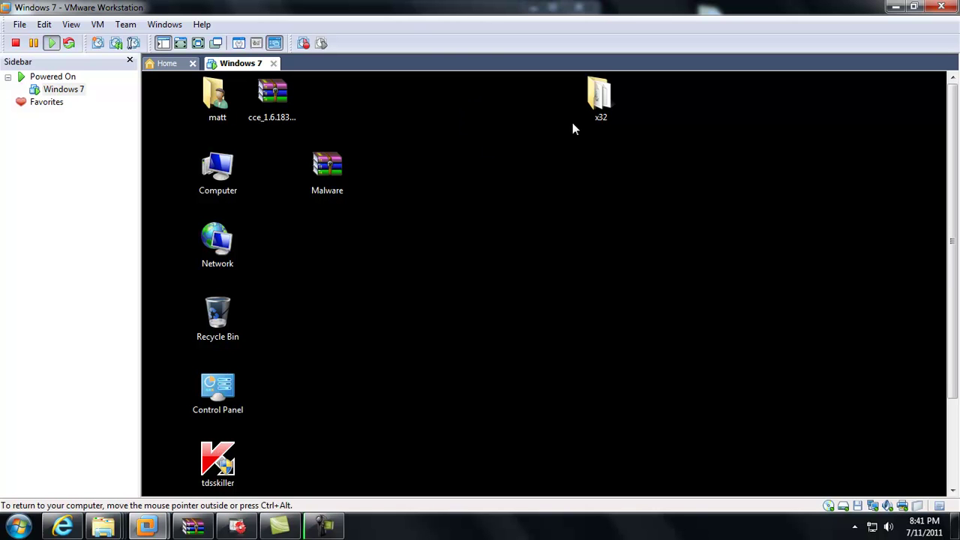
mouse_move(955, 255)
mouse_down()
mouse_move(950, 322)
mouse_move(950, 270)
mouse_up()
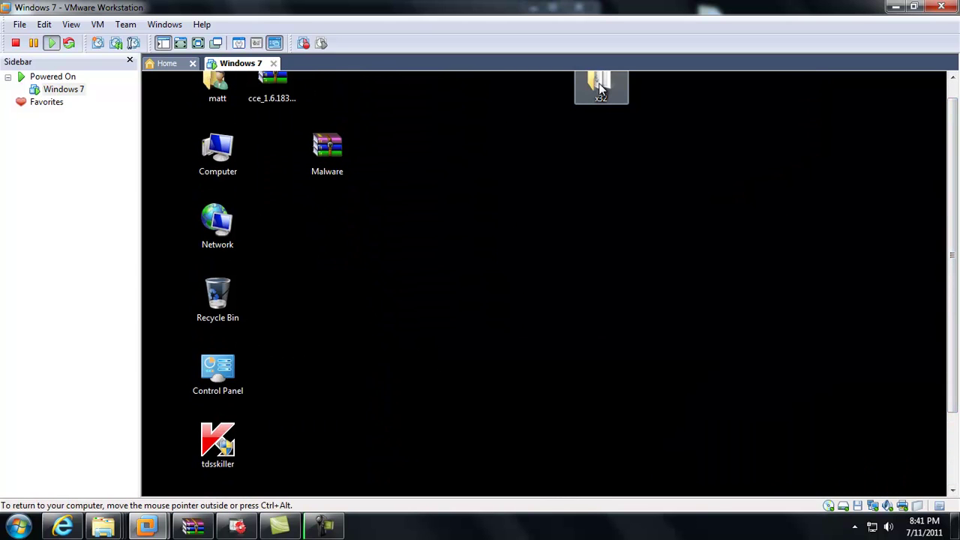
double_click(600, 87)
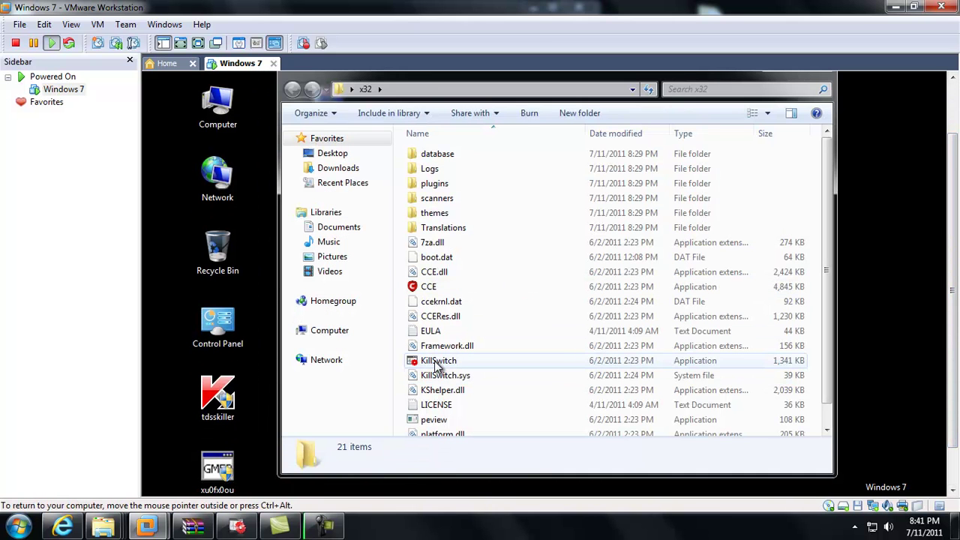
click(437, 363)
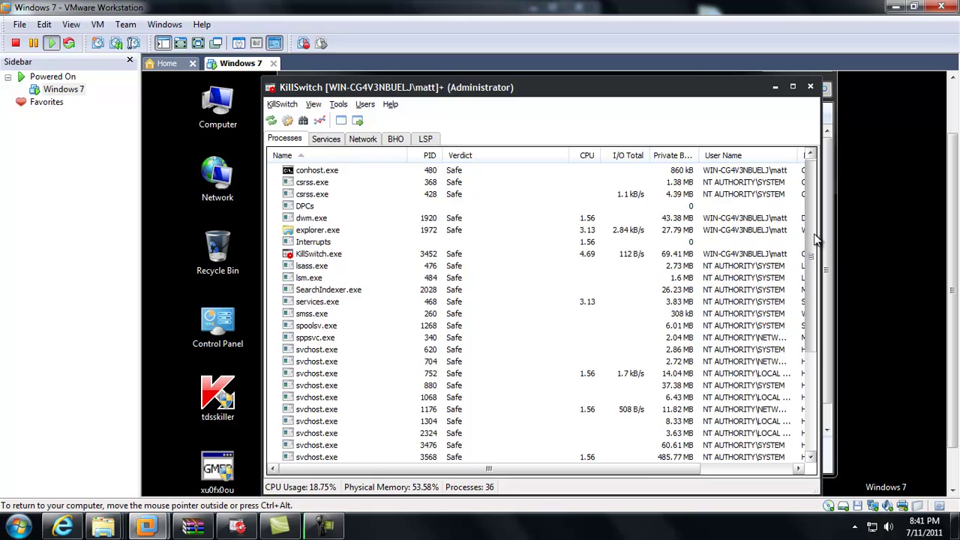
- Glance at KillSwitch's Services list, then show the Network list with red svchost.exe (3568) connections
mouse_move(814, 234)
mouse_down()
mouse_move(810, 357)
mouse_move(810, 251)
mouse_up()
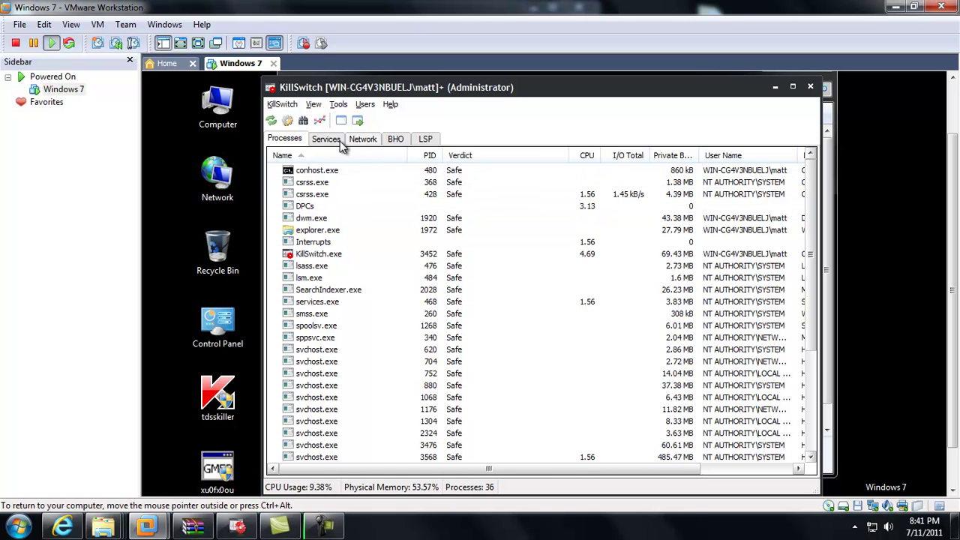
click(326, 139)
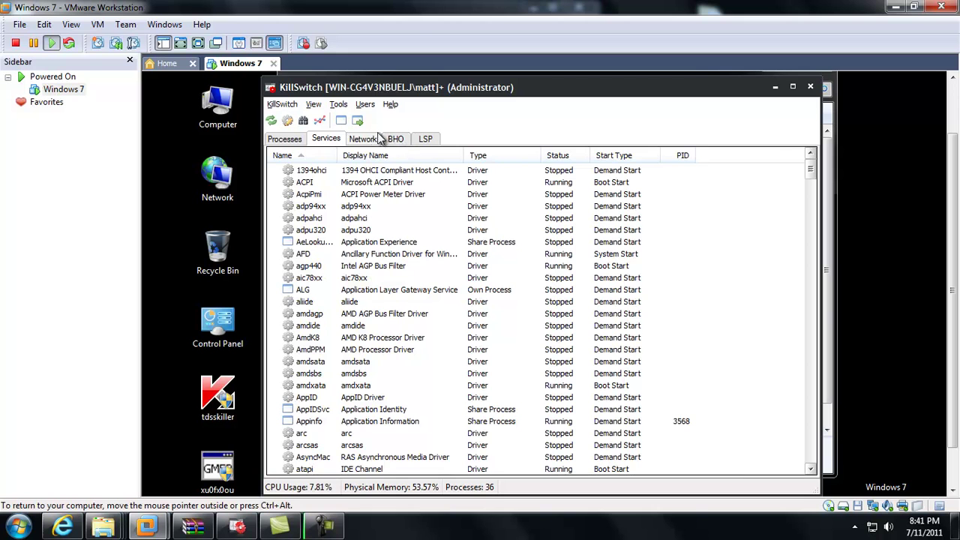
click(363, 145)
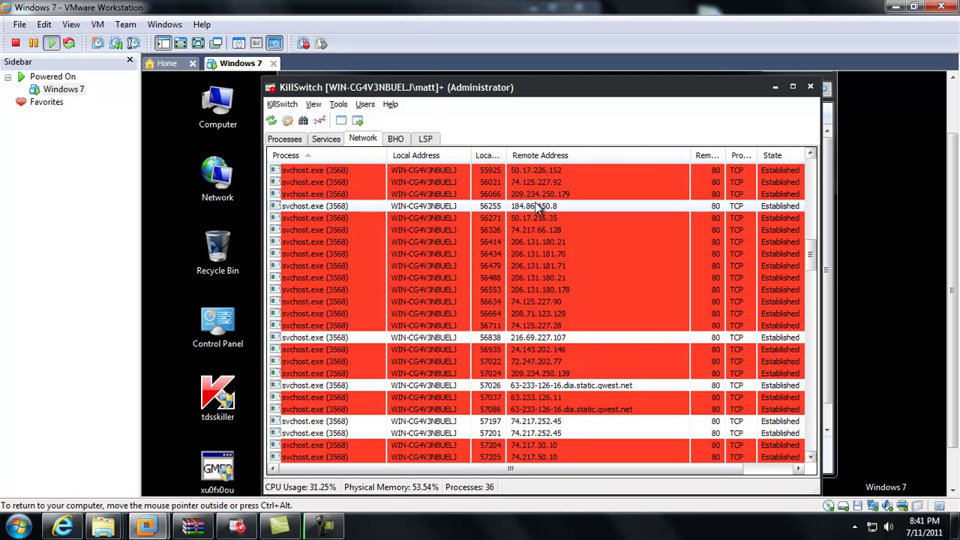
scroll(537, 207, down, 10)
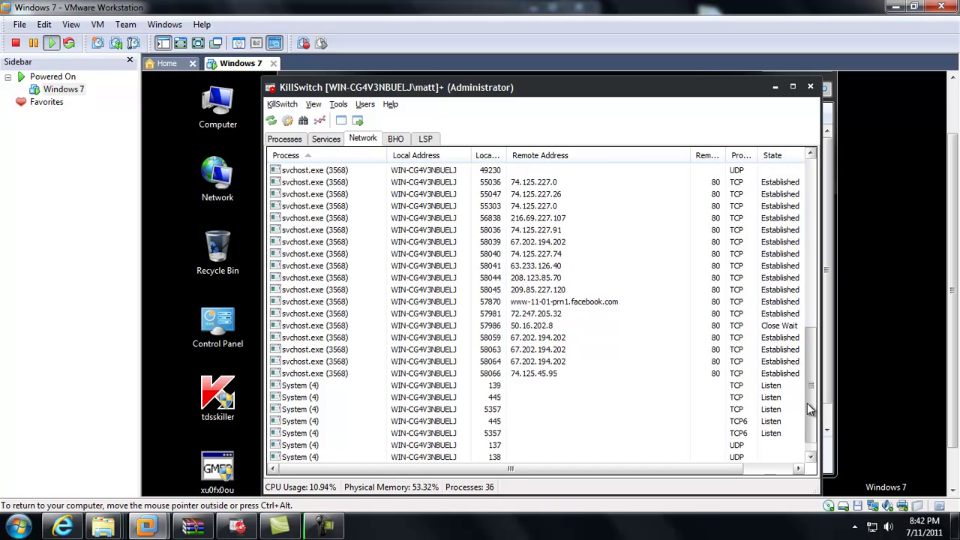
- Scroll the VM's Network list through svchost (3568) port-80 connections like 74.217.252.45 and 216.206.30.18
drag(808, 409, 806, 337)
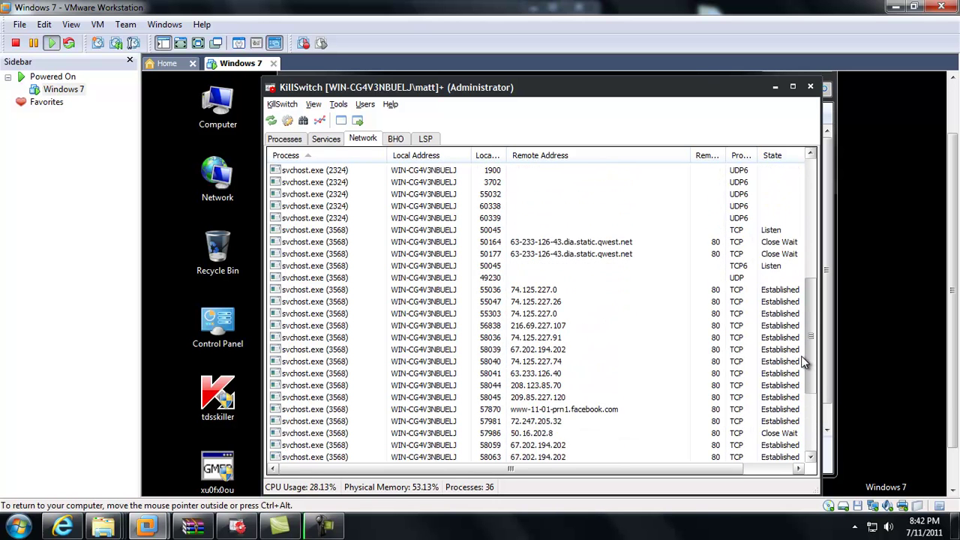
scroll(800, 358, down, 4)
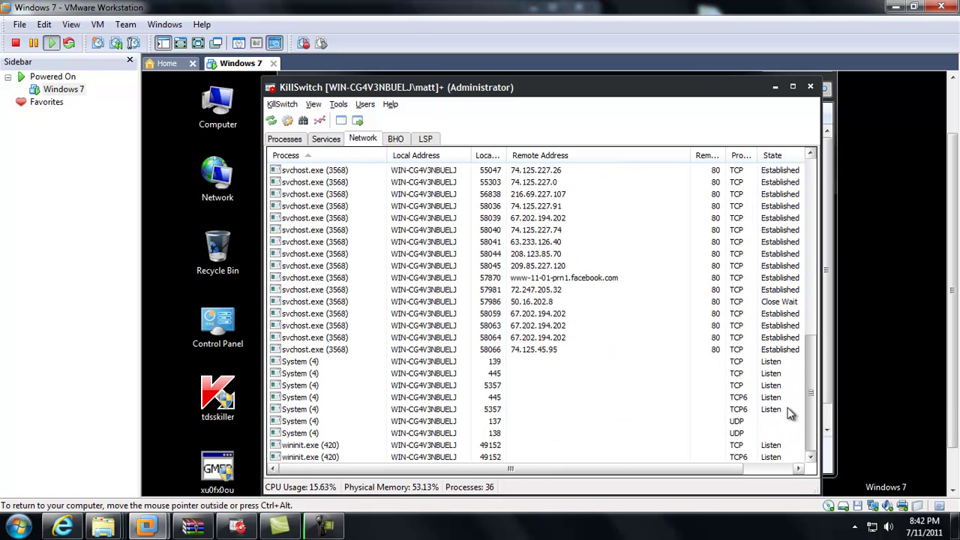
scroll(787, 397, up, 4)
scroll(789, 352, up, 2)
scroll(791, 300, up, 3)
scroll(776, 248, up, 3)
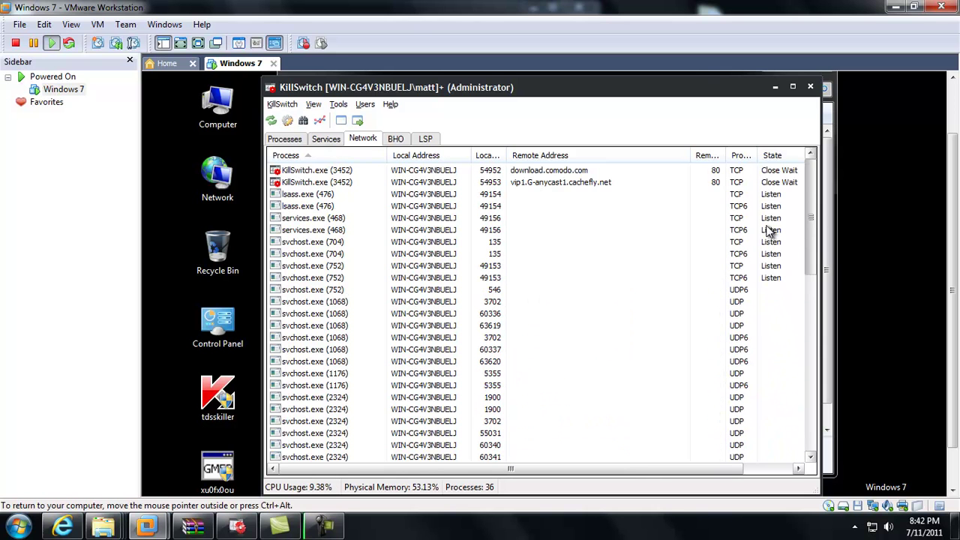
scroll(770, 225, down, 1)
scroll(771, 299, down, 6)
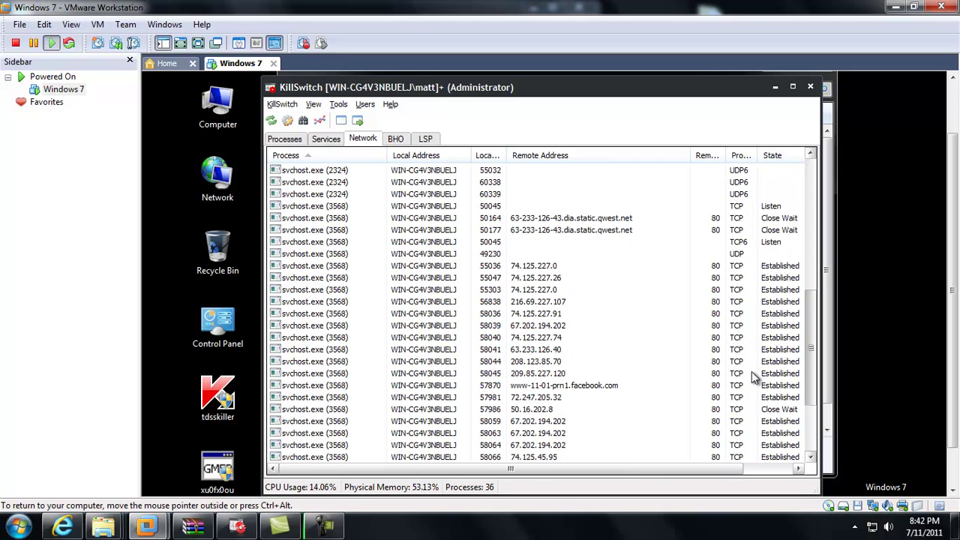
scroll(751, 375, down, 2)
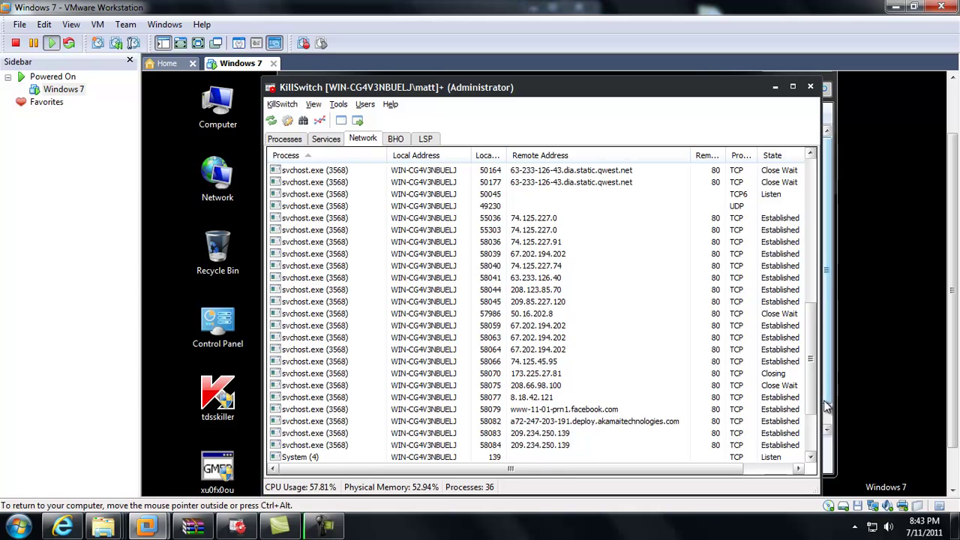
drag(810, 408, 793, 463)
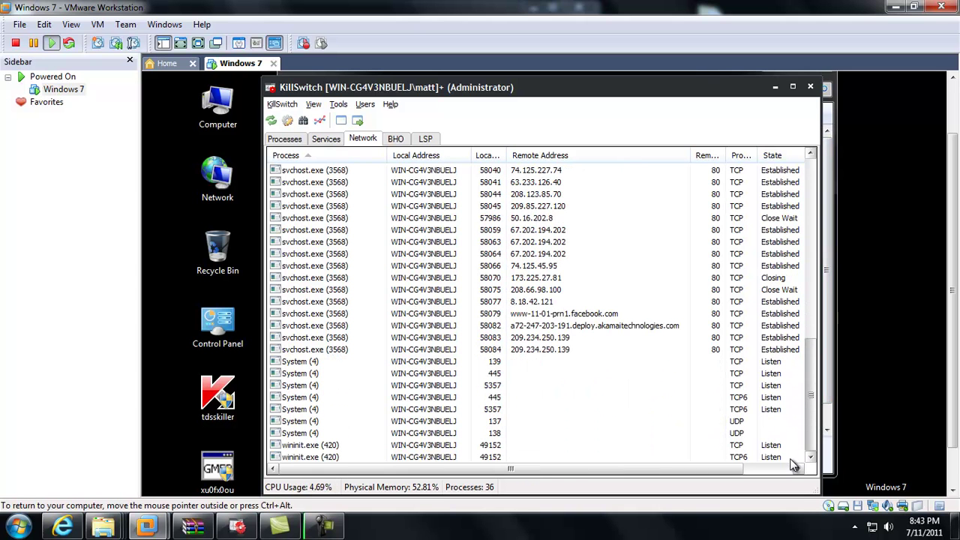
mouse_move(810, 391)
mouse_down()
mouse_move(817, 246)
mouse_move(814, 378)
mouse_up()
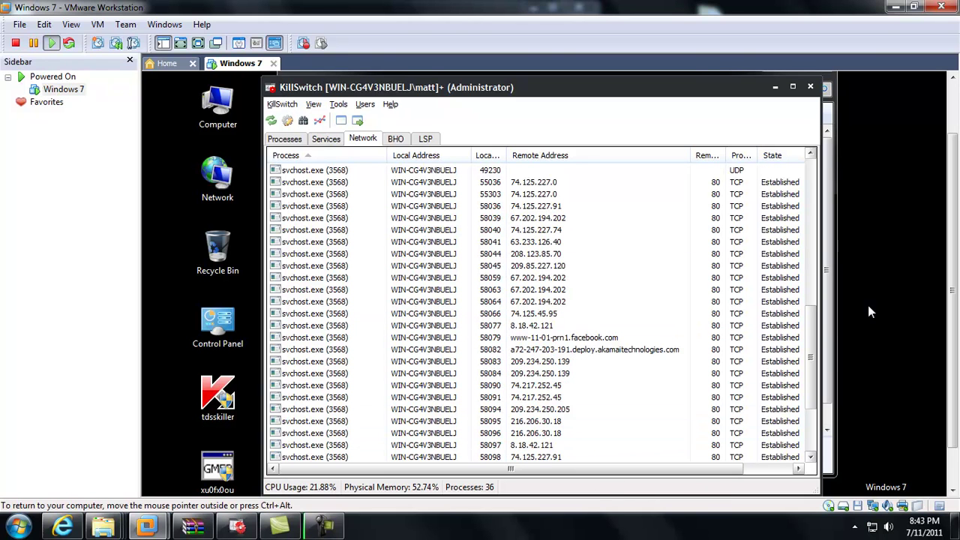
- Minimize VMware and close the host's Internet Explorer, x32 and Computer folder windows
click(897, 9)
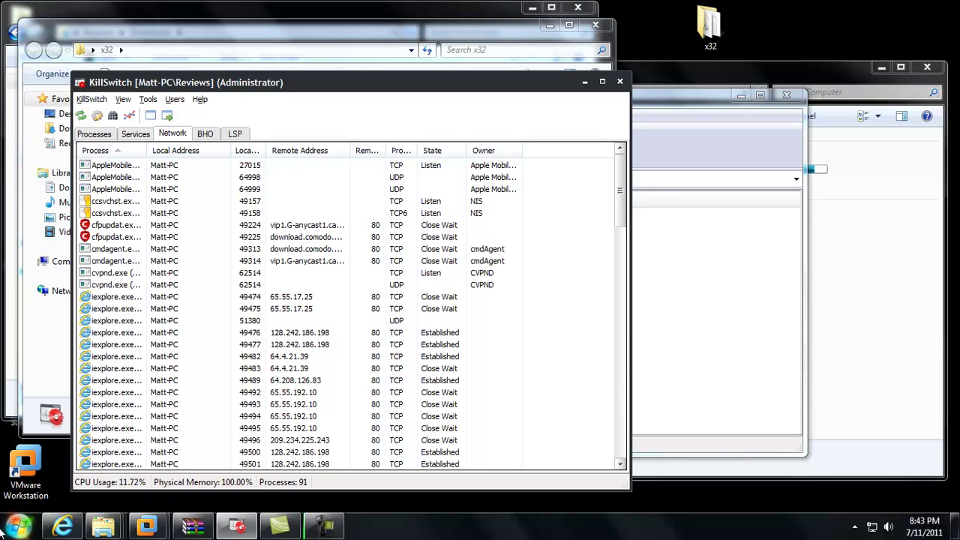
right_click(64, 525)
click(72, 486)
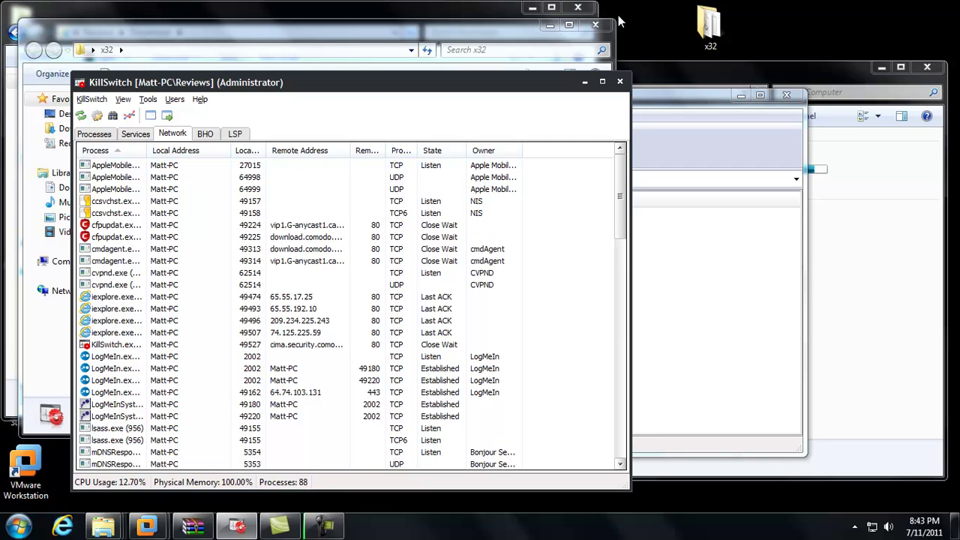
click(595, 25)
click(577, 7)
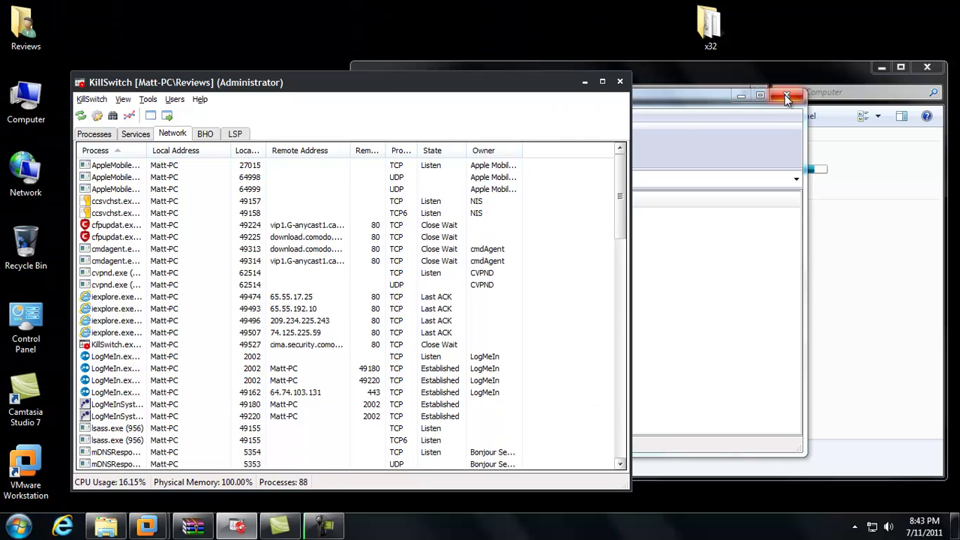
click(854, 79)
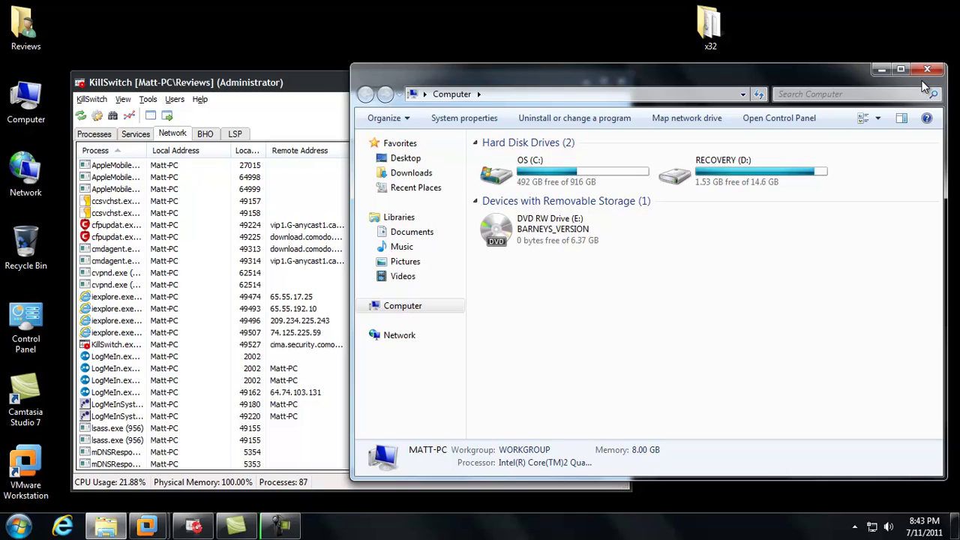
click(927, 73)
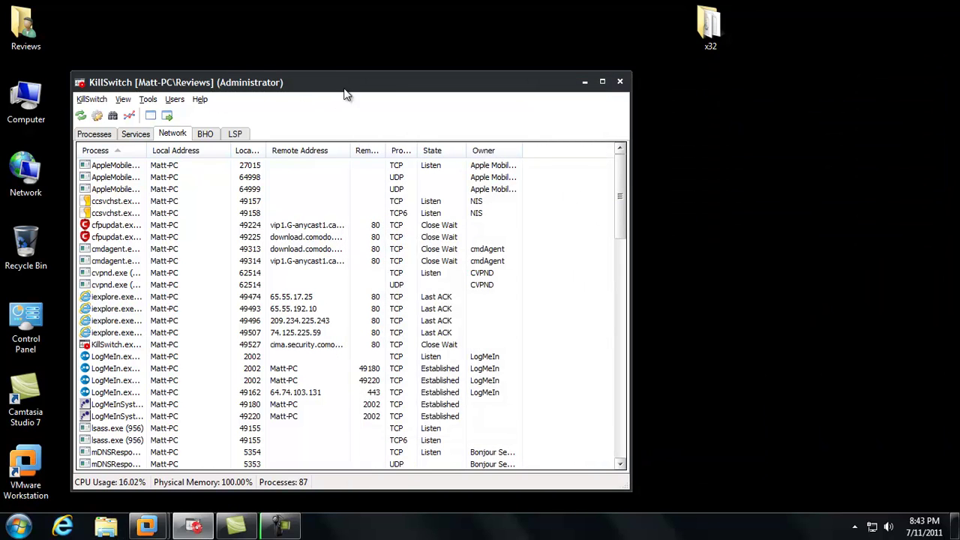
- Center the host KillSwitch window and scroll its Network list, showing svchost only listening
drag(345, 92, 483, 78)
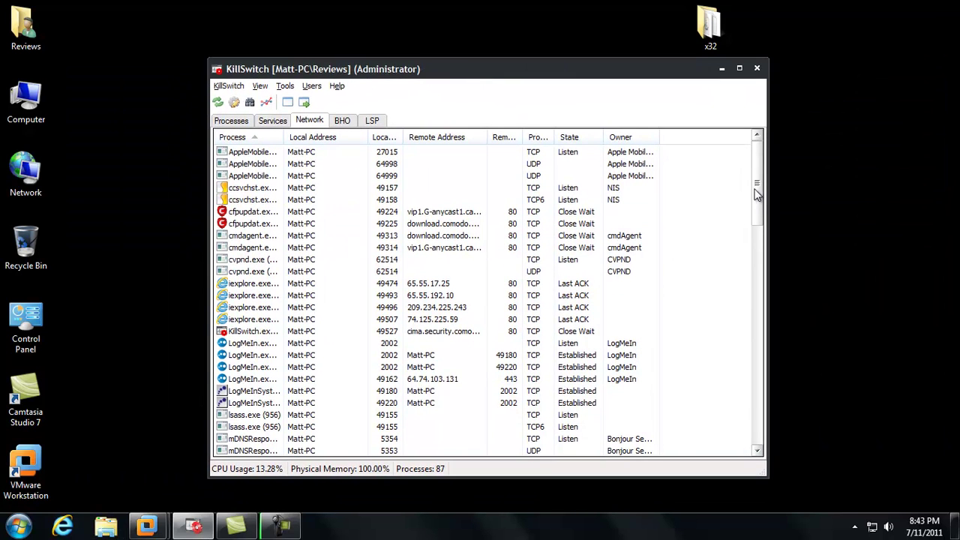
drag(756, 194, 733, 268)
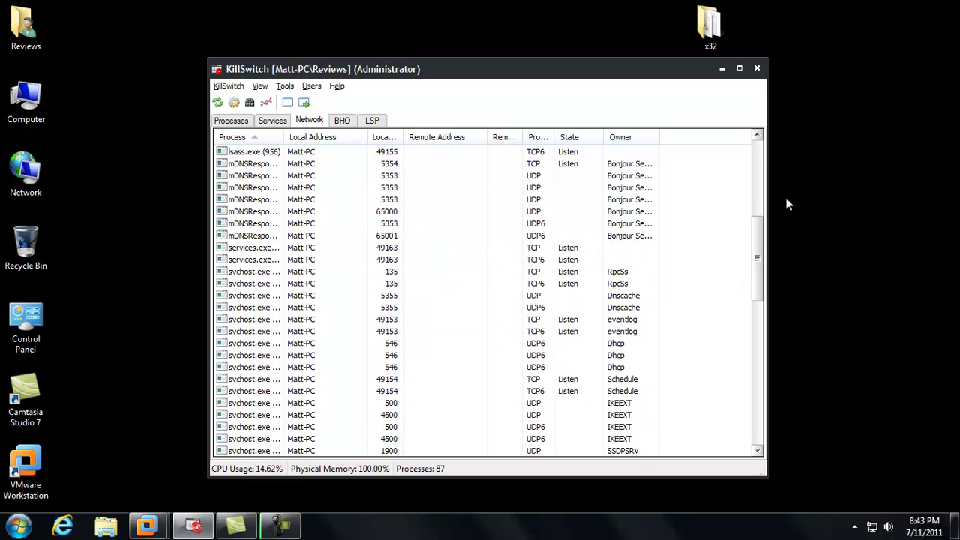
mouse_move(757, 262)
mouse_down()
mouse_move(757, 351)
mouse_move(748, 193)
mouse_move(729, 421)
mouse_up()
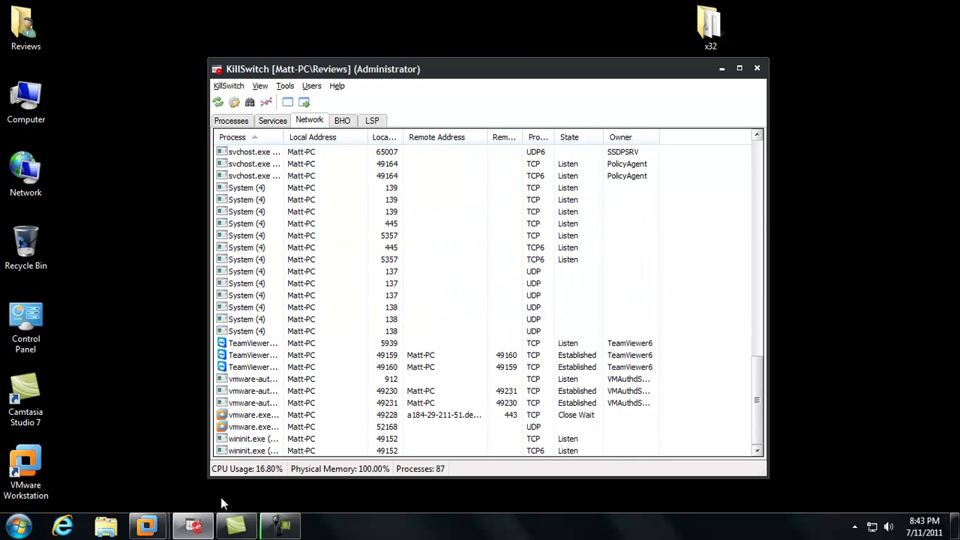
mouse_move(147, 526)
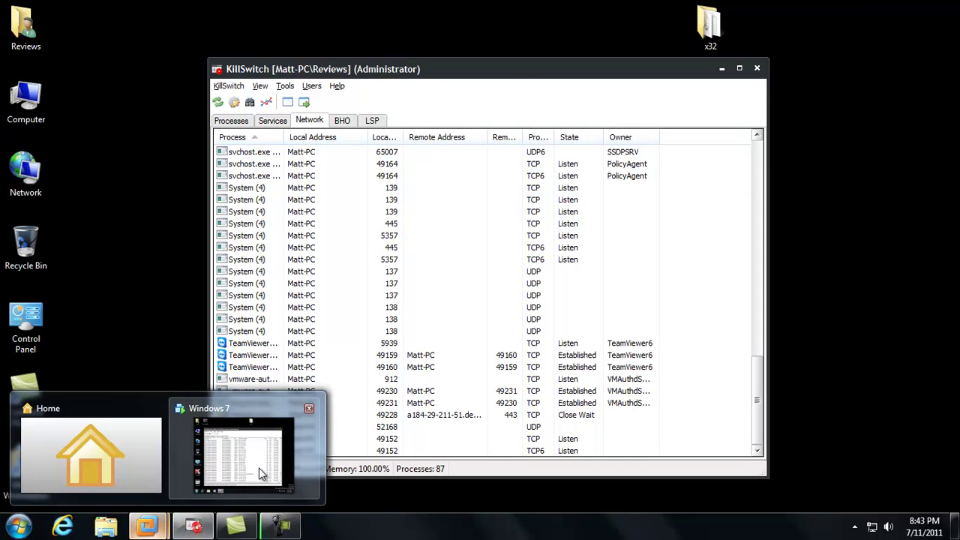
- Return to the VM and scroll KillSwitch's Network list as new svchost (3568) port-80 rows appear
click(255, 466)
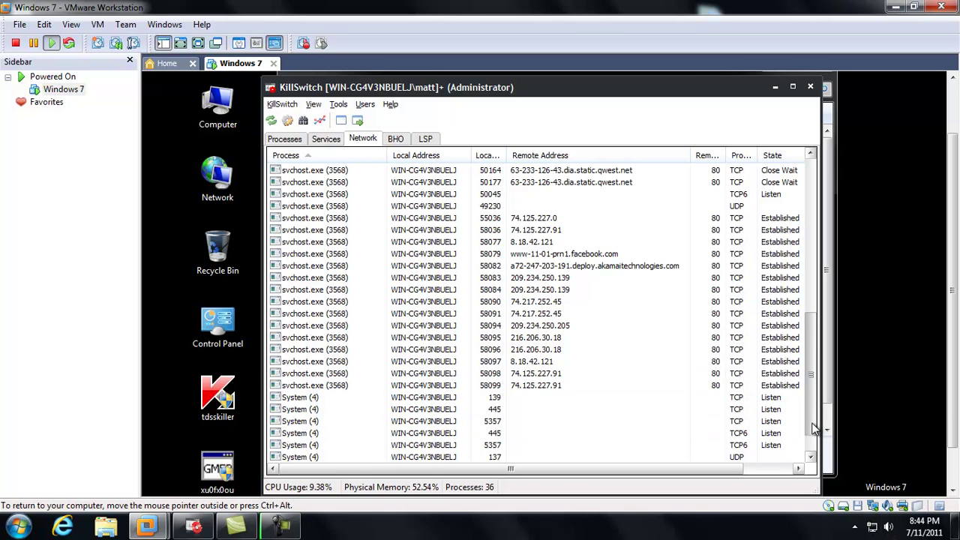
scroll(814, 459, down, 1)
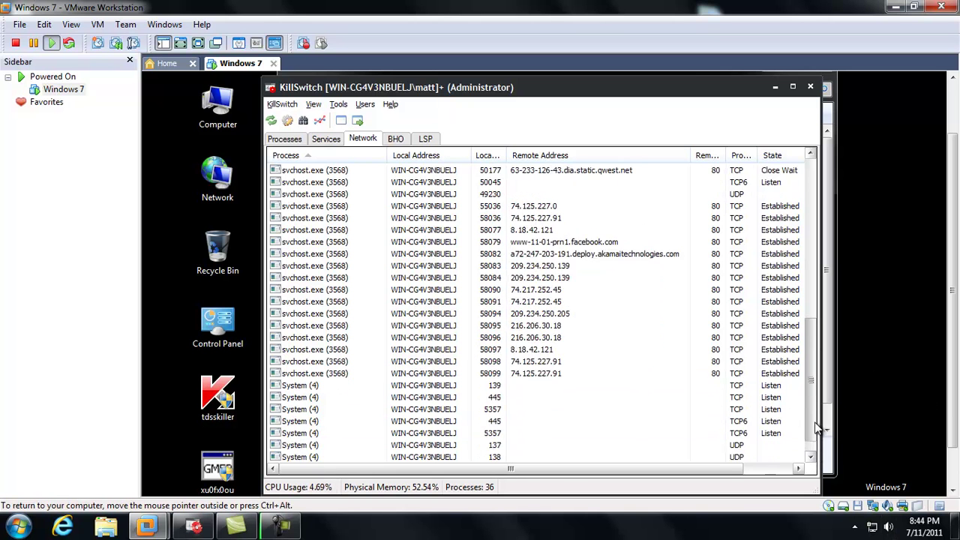
drag(813, 405, 816, 324)
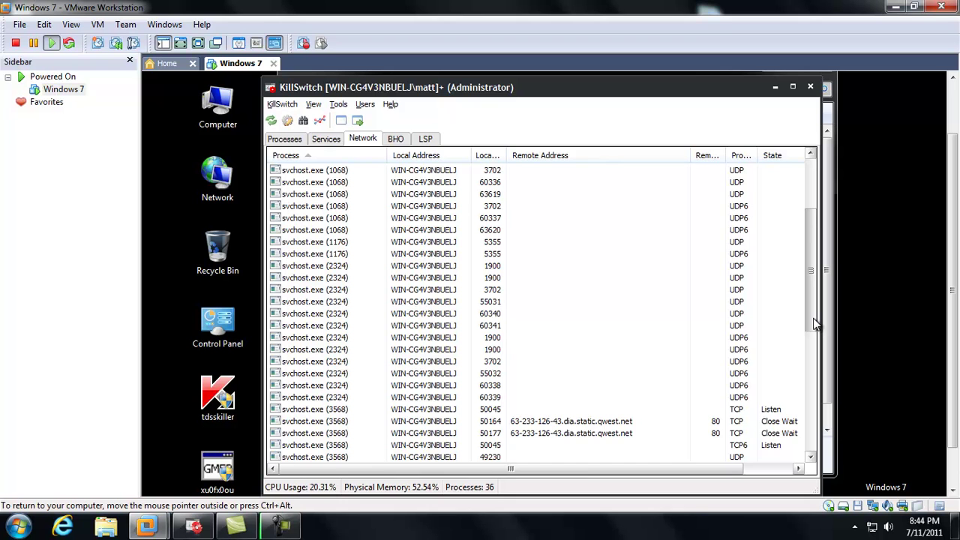
drag(816, 324, 819, 415)
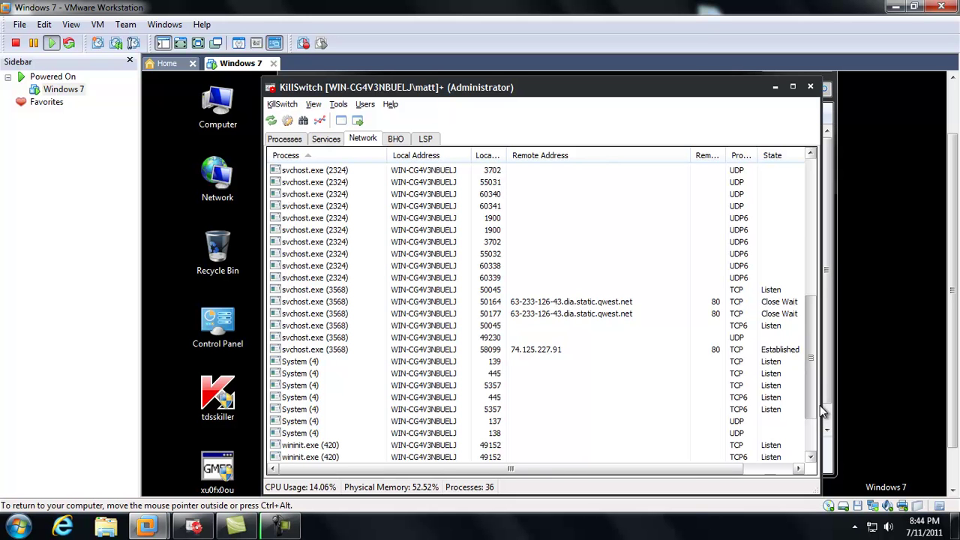
mouse_move(823, 411)
mouse_down()
mouse_move(810, 459)
mouse_move(825, 244)
mouse_move(765, 416)
mouse_up()
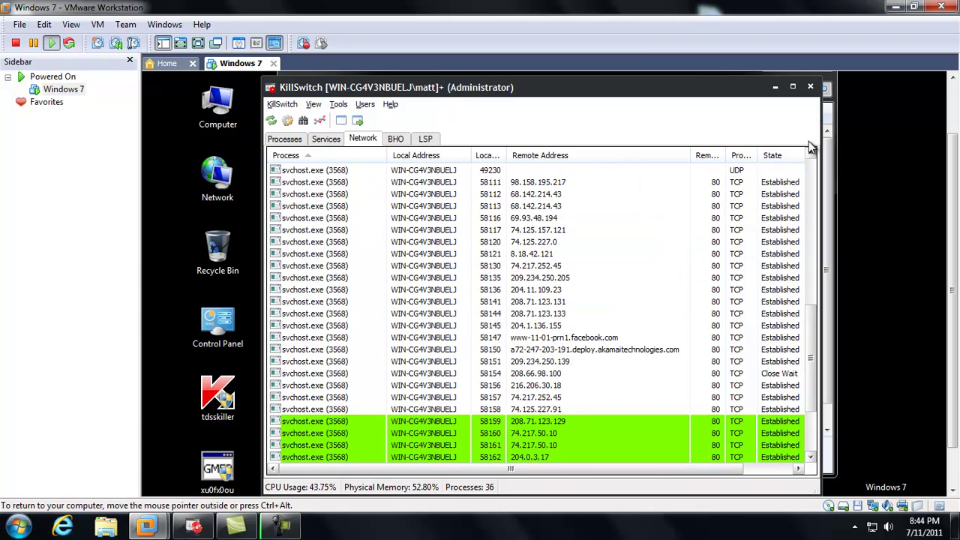
click(811, 88)
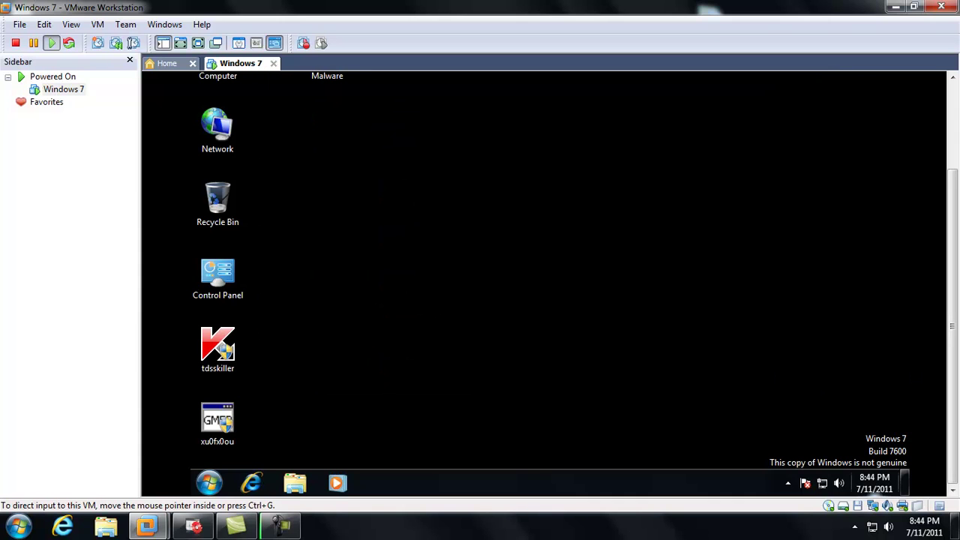
- Close KillSwitch in the VM, dismiss the hidden-icons popup, and bring up Camtasia Recorder
click(854, 526)
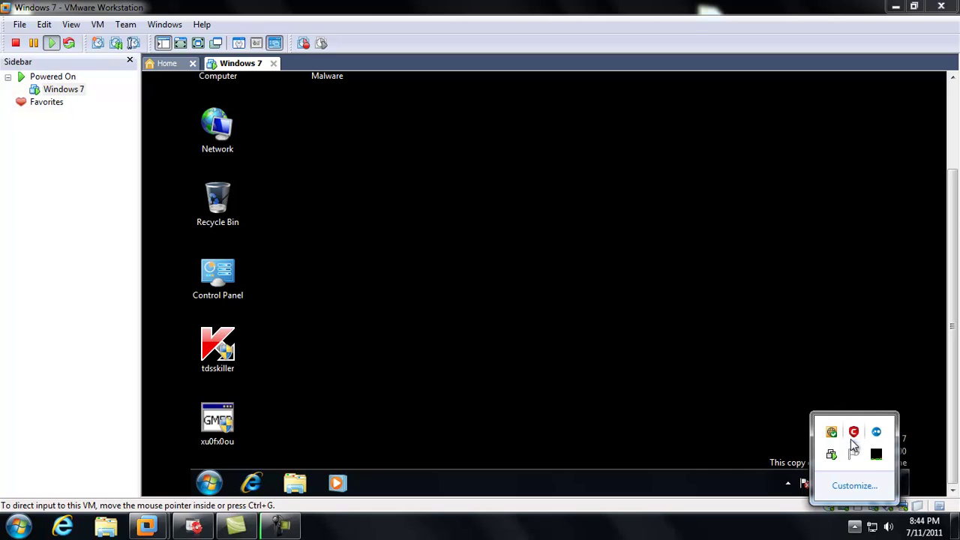
click(425, 6)
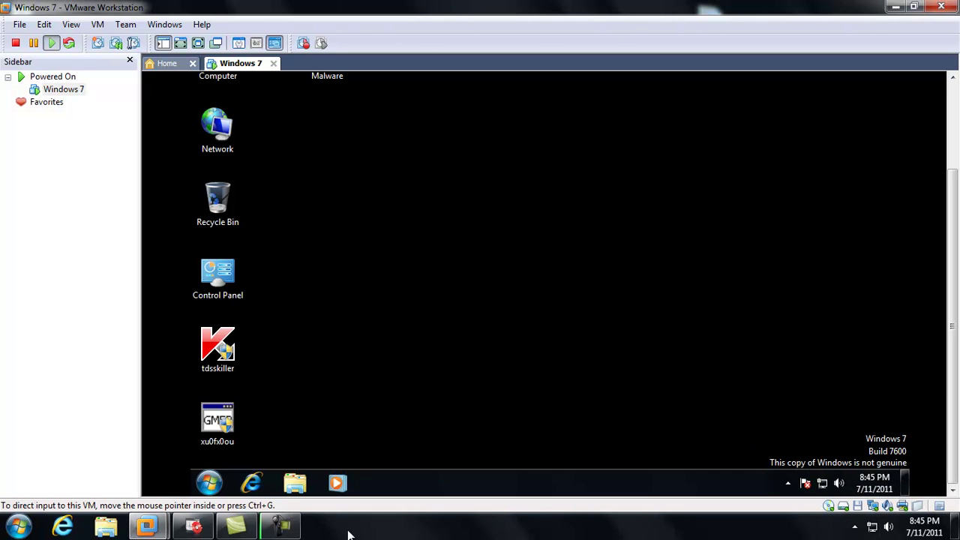
click(280, 526)
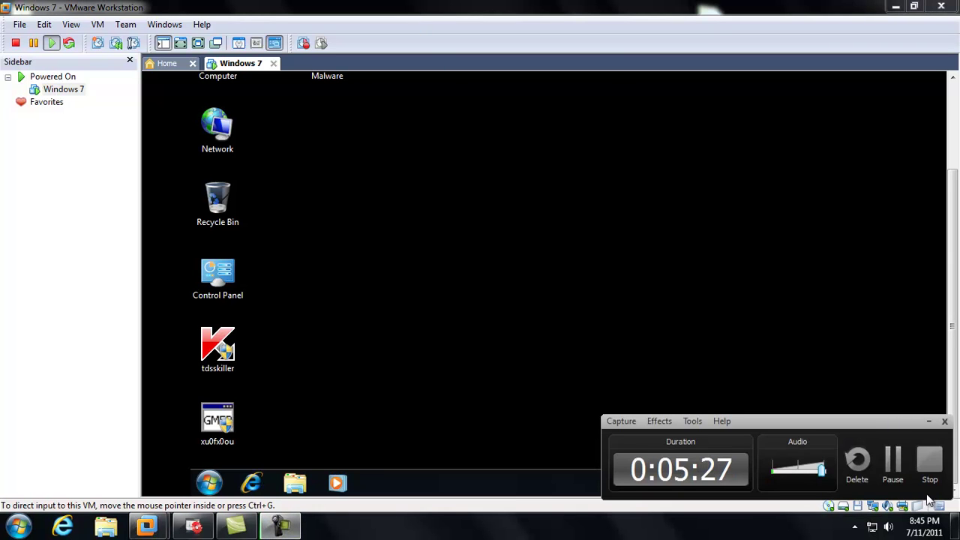